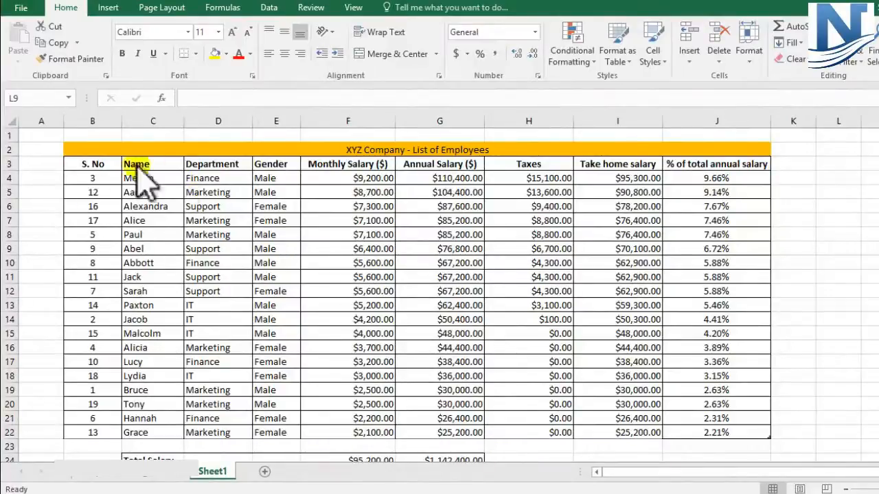
# Turn on filtering for the employee table B3:J22 so each header gets a filter arrow
pyautogui.moveTo(84, 164); pyautogui.dragTo(713, 431)
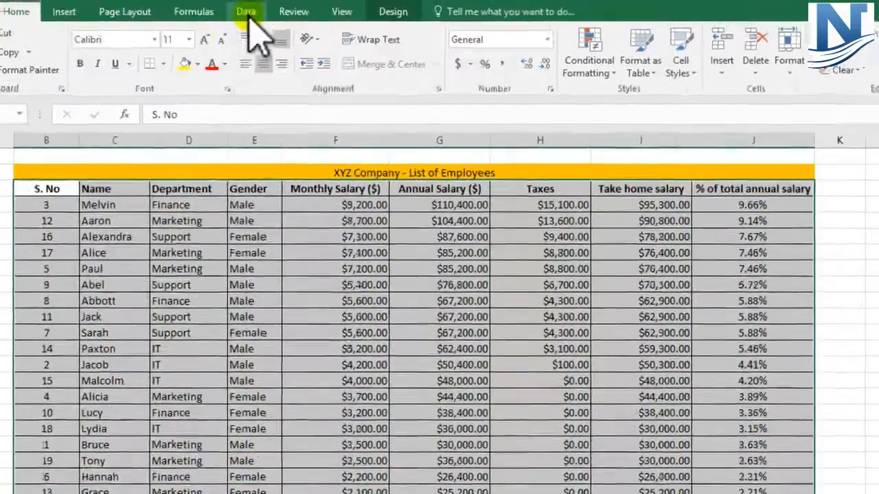
pyautogui.click(247, 14)
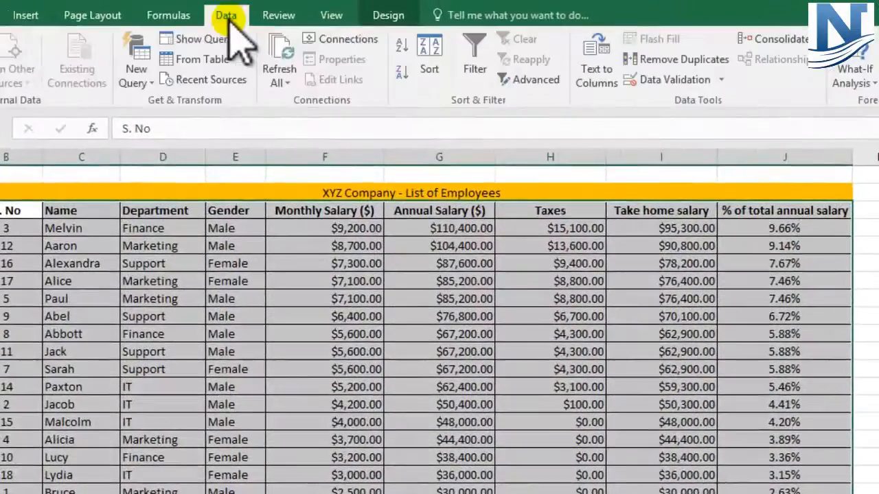
pyautogui.click(440, 285)
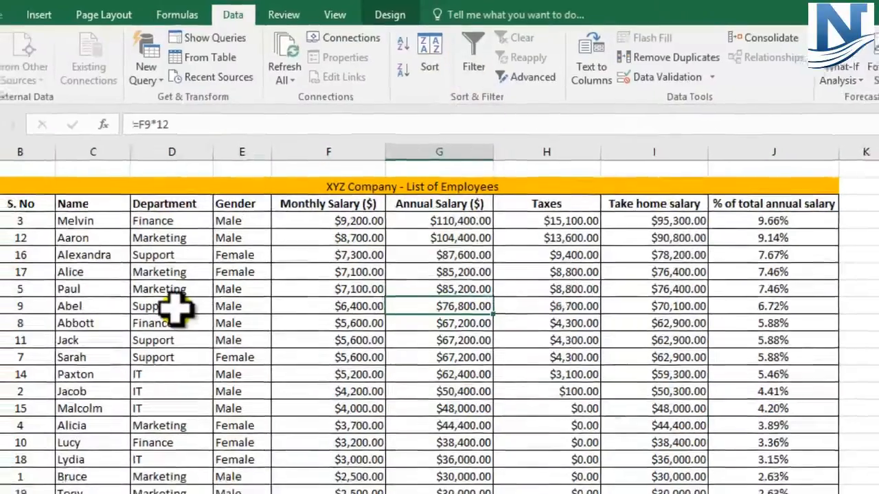
pyautogui.click(170, 316)
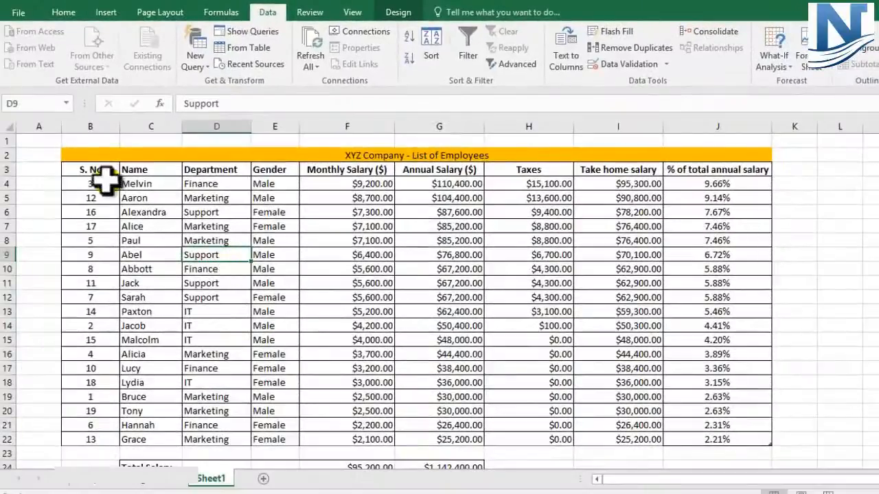
pyautogui.moveTo(77, 168); pyautogui.dragTo(708, 434)
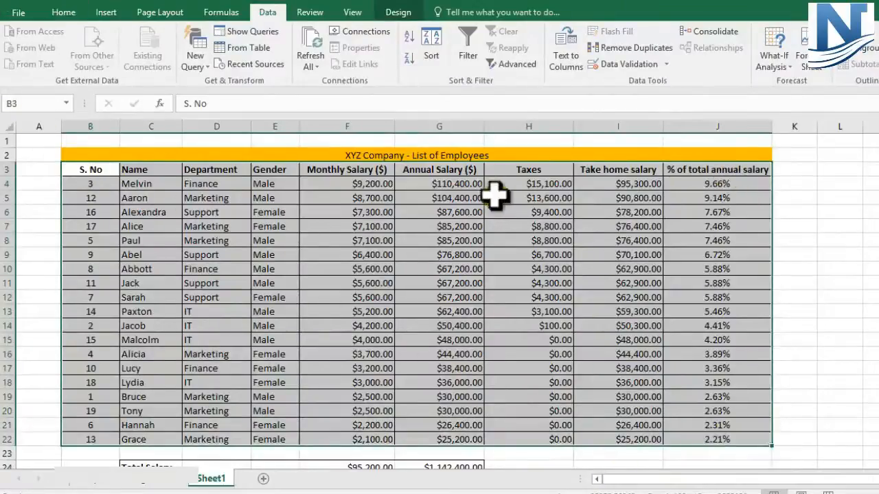
pyautogui.click(469, 49)
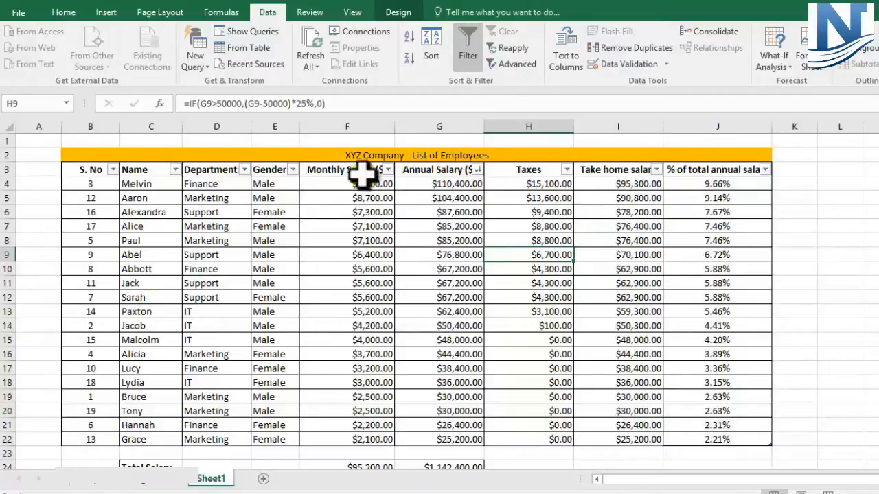
# Filter the Name column to show only Aaron
pyautogui.click(202, 206)
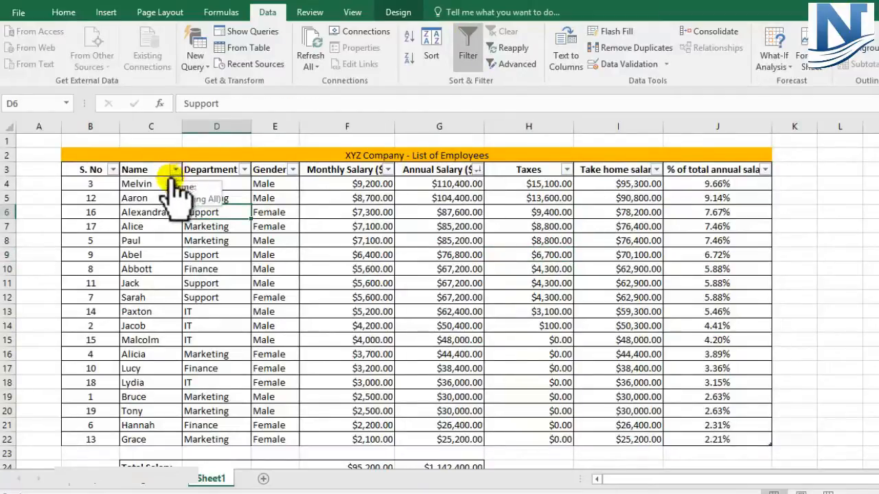
pyautogui.click(163, 127)
pyautogui.click(278, 265)
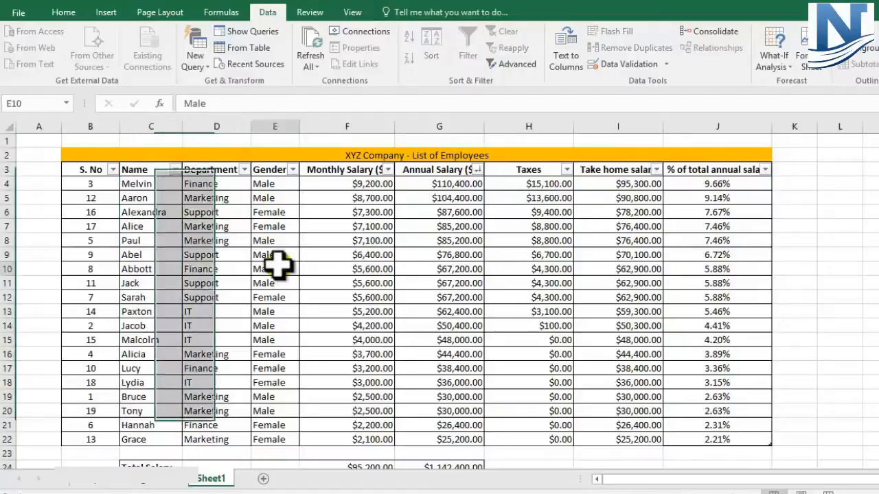
pyautogui.click(176, 169)
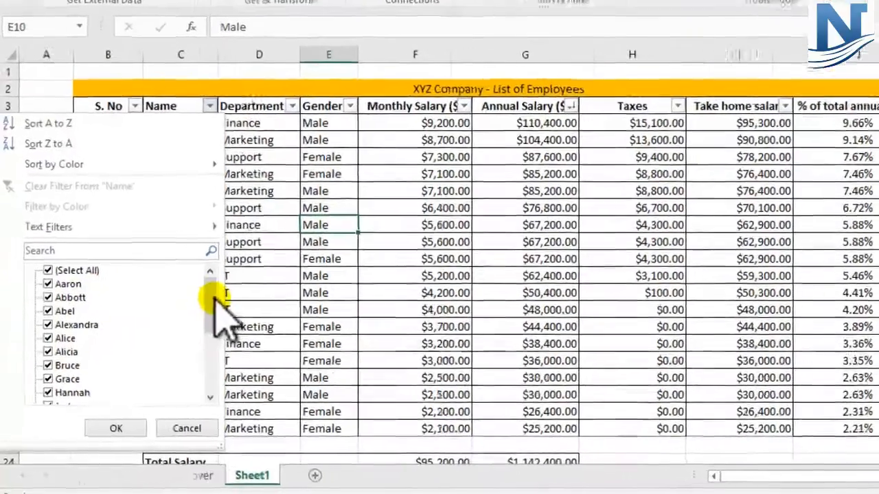
pyautogui.moveTo(176, 327)
pyautogui.mouseDown()
pyautogui.moveTo(176, 351)
pyautogui.moveTo(173, 327)
pyautogui.mouseUp()
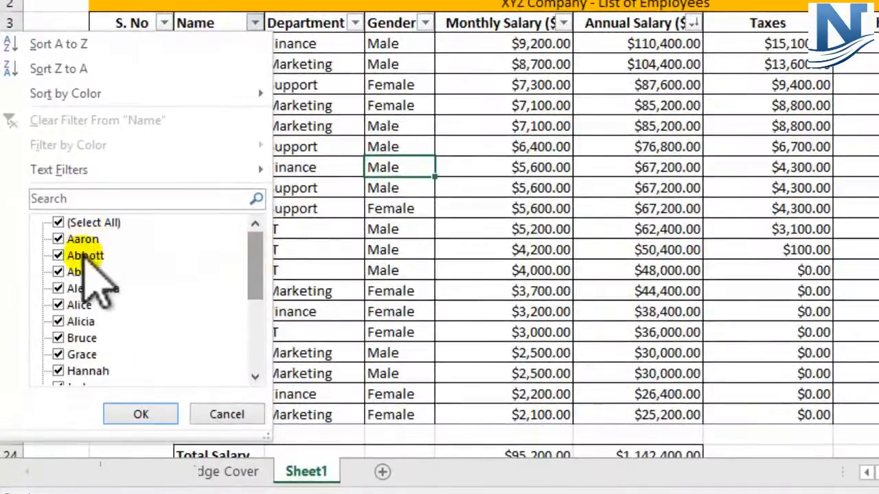
pyautogui.moveTo(259, 257); pyautogui.dragTo(259, 239)
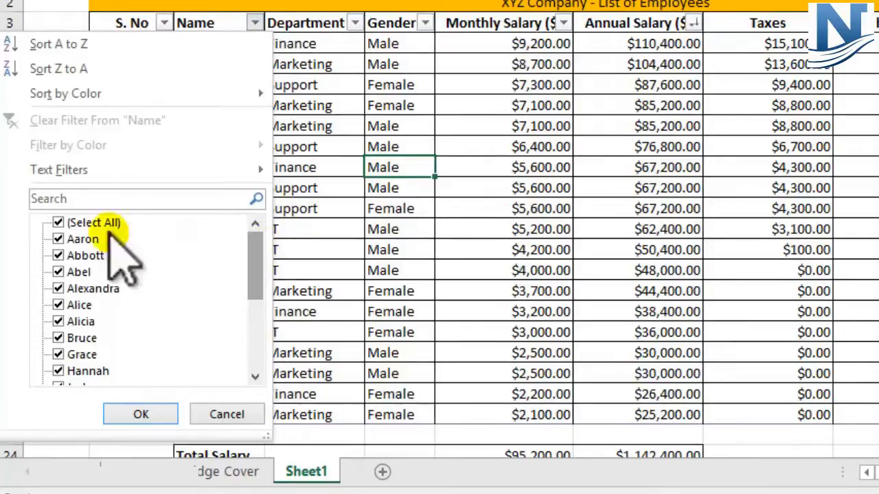
pyautogui.click(59, 223)
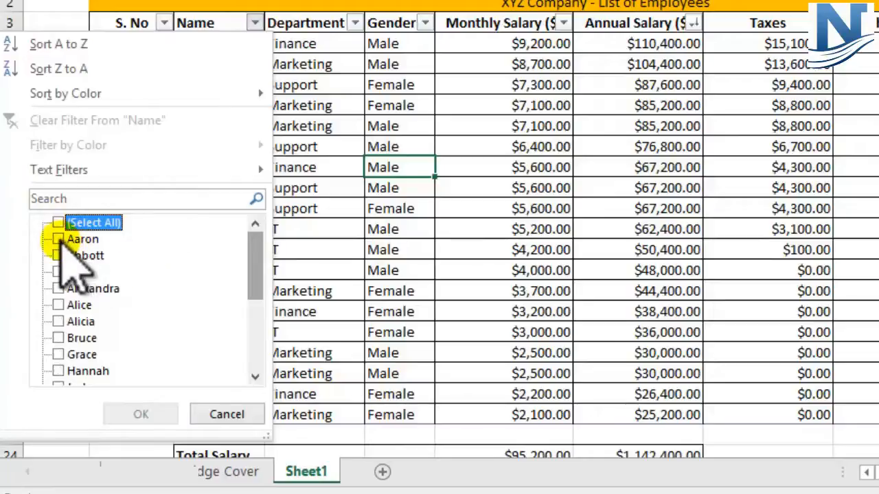
pyautogui.click(58, 240)
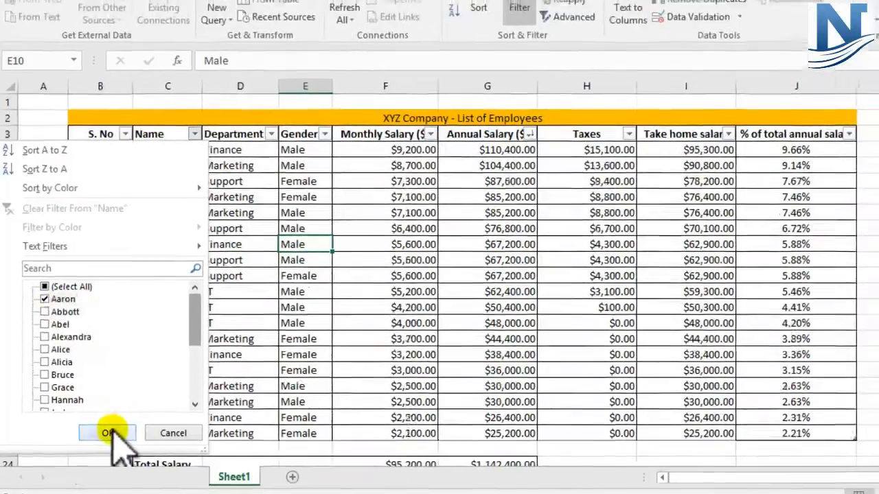
pyautogui.click(114, 430)
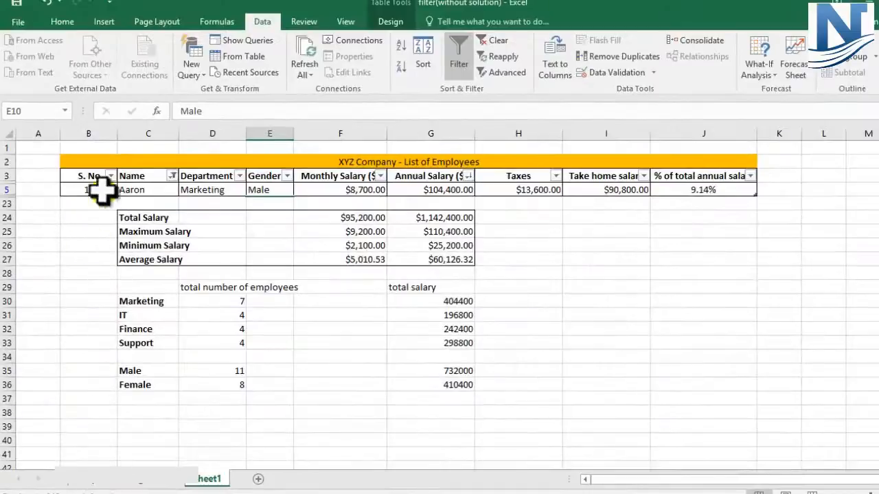
# Restore all names in the Name filter so every employee row shows again
pyautogui.click(7, 190)
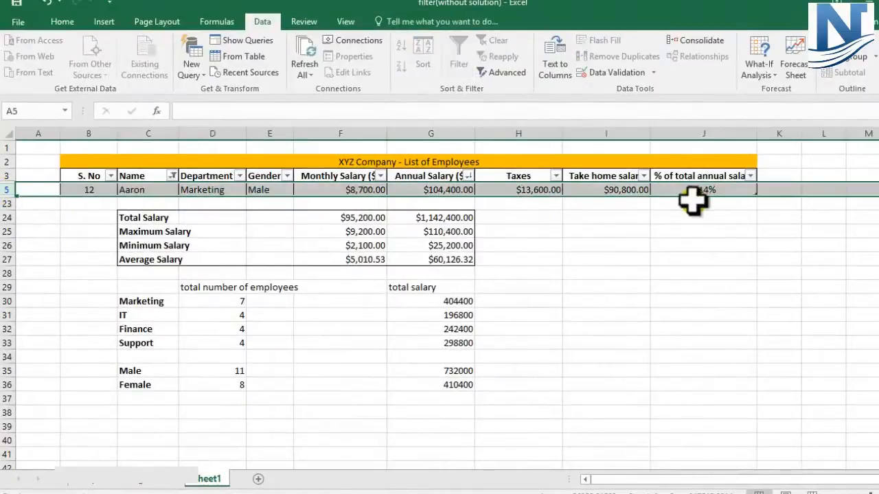
pyautogui.click(608, 313)
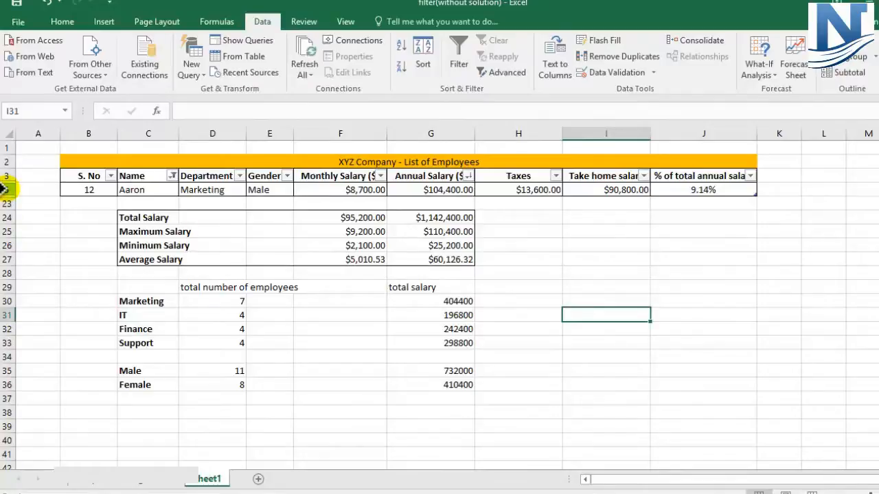
pyautogui.click(172, 177)
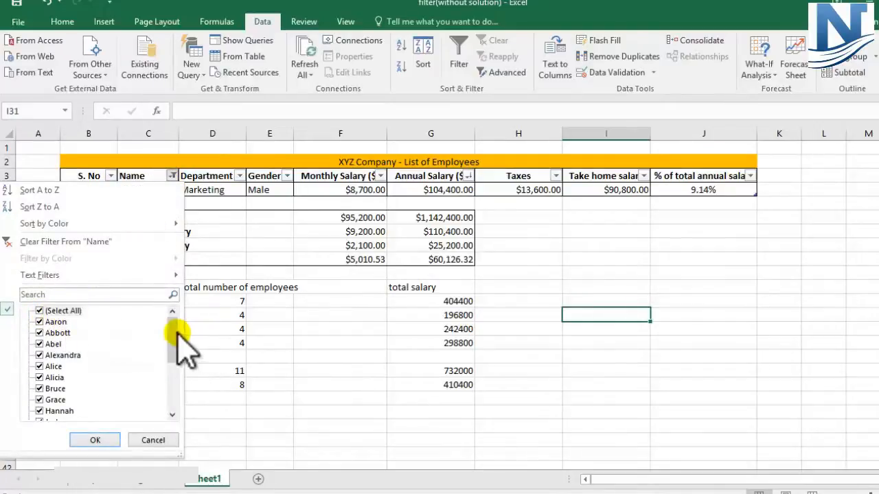
pyautogui.moveTo(178, 354); pyautogui.dragTo(181, 402)
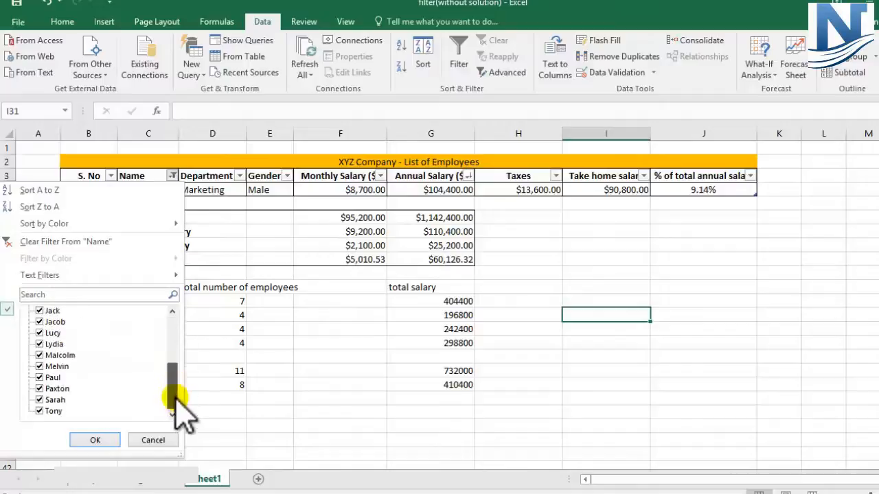
pyautogui.click(93, 440)
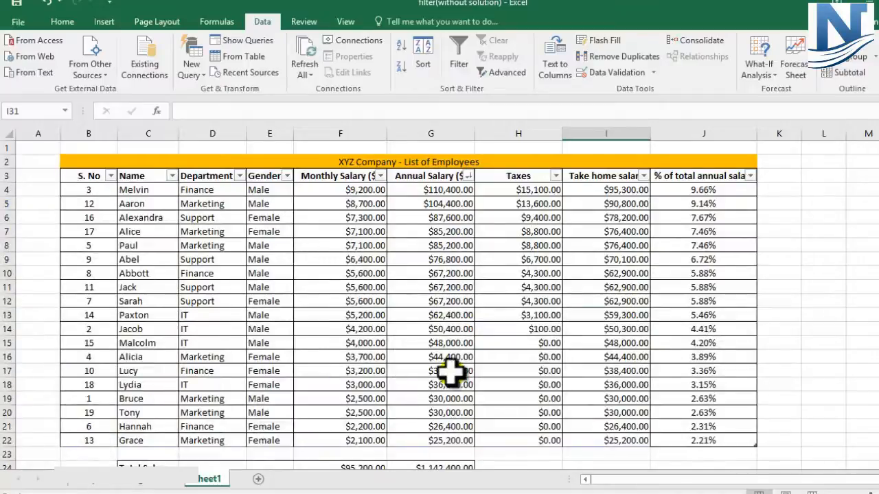
# Examine the Name and Department values in the table
pyautogui.scroll(-1, 450, 372)
pyautogui.scroll(1, 508, 378)
pyautogui.moveTo(131, 193); pyautogui.dragTo(130, 442)
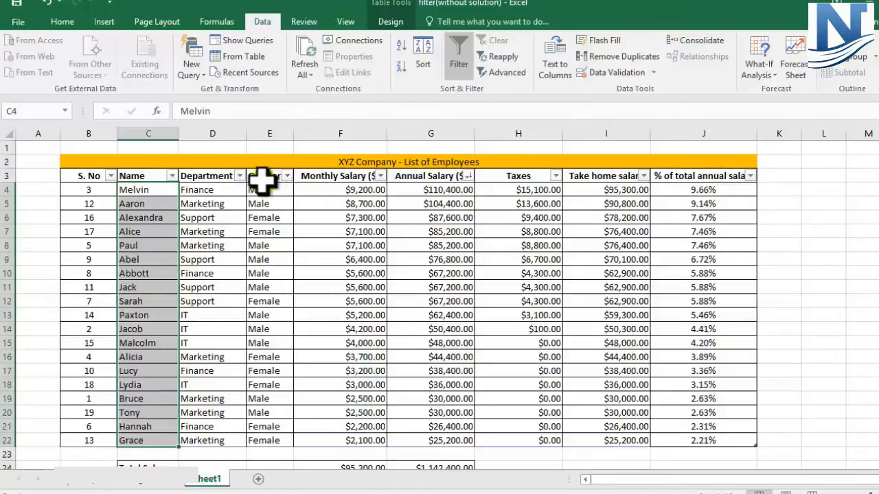
pyautogui.click(235, 231)
pyautogui.click(217, 132)
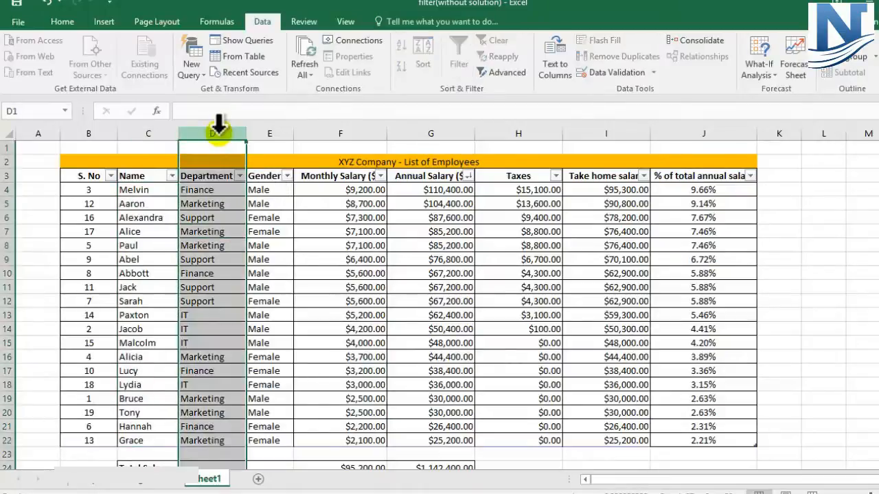
pyautogui.click(257, 214)
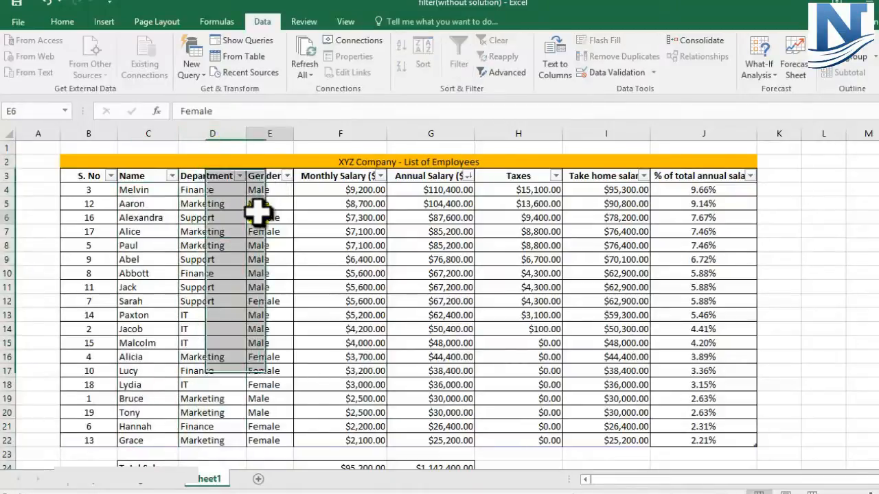
pyautogui.click(196, 191)
pyautogui.click(206, 219)
pyautogui.click(193, 261)
pyautogui.click(184, 316)
# Filter the Department column to show only Finance employees
pyautogui.click(239, 176)
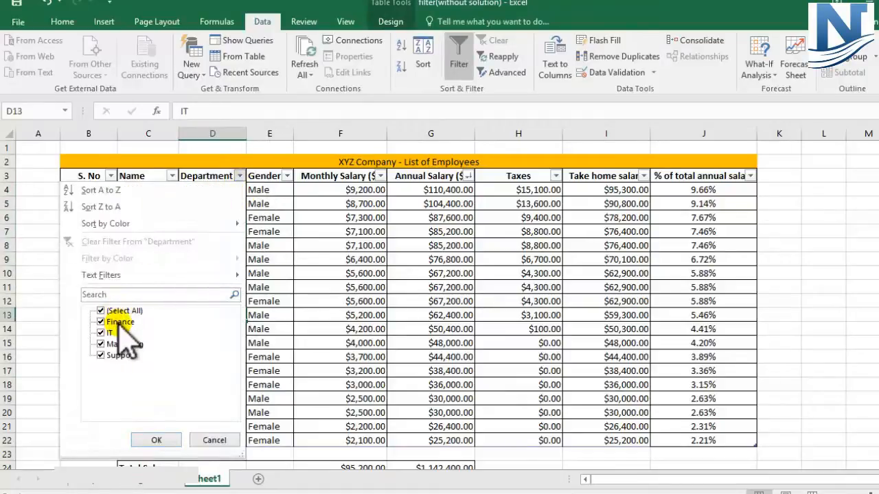
pyautogui.click(101, 344)
pyautogui.click(115, 355)
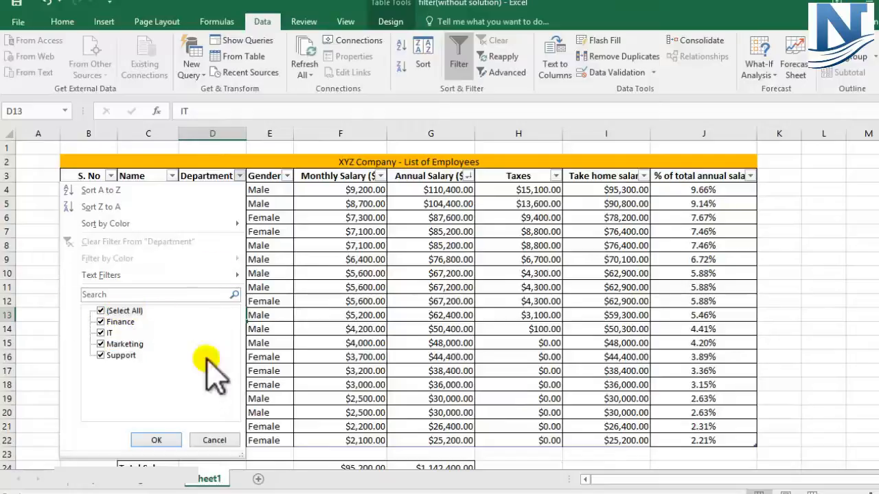
pyautogui.click(115, 311)
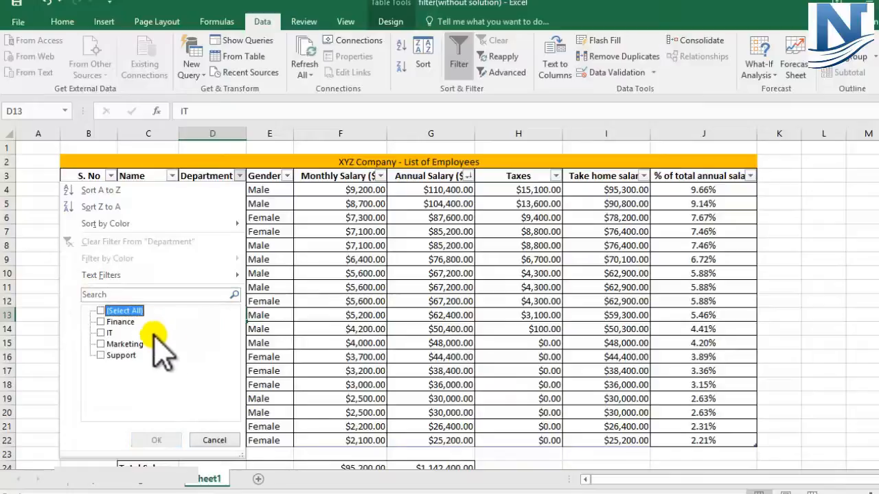
pyautogui.click(108, 321)
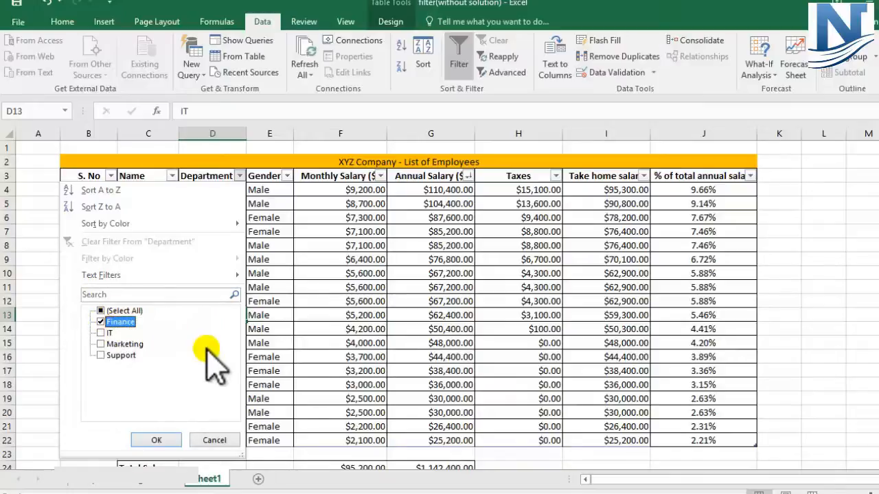
pyautogui.click(157, 440)
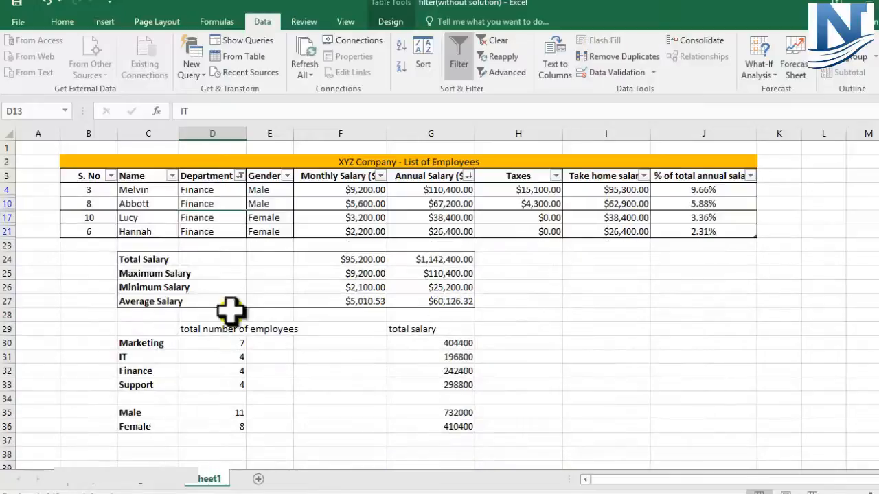
# Add IT to the Department filter alongside Finance
pyautogui.moveTo(6, 193); pyautogui.dragTo(6, 229)
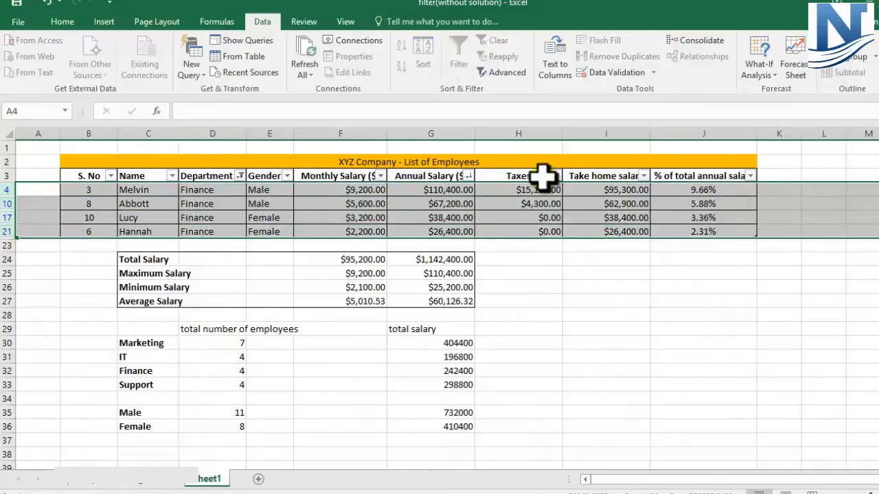
pyautogui.moveTo(198, 190); pyautogui.dragTo(196, 230)
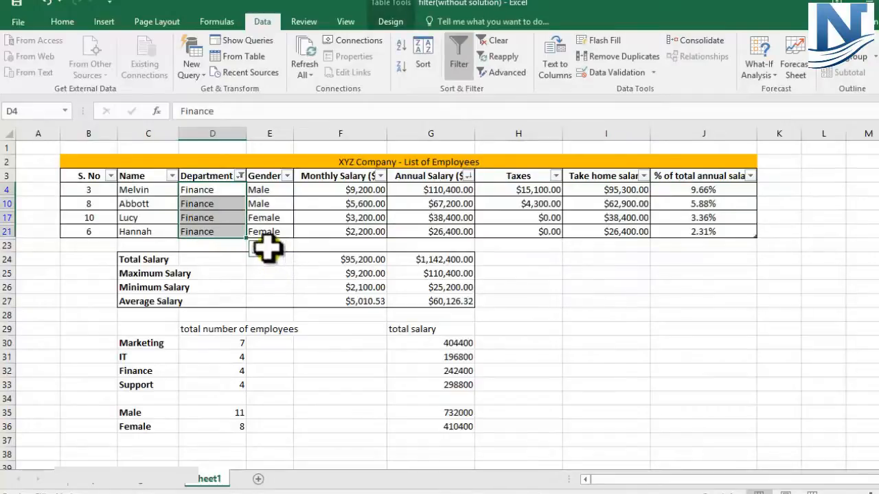
pyautogui.click(240, 176)
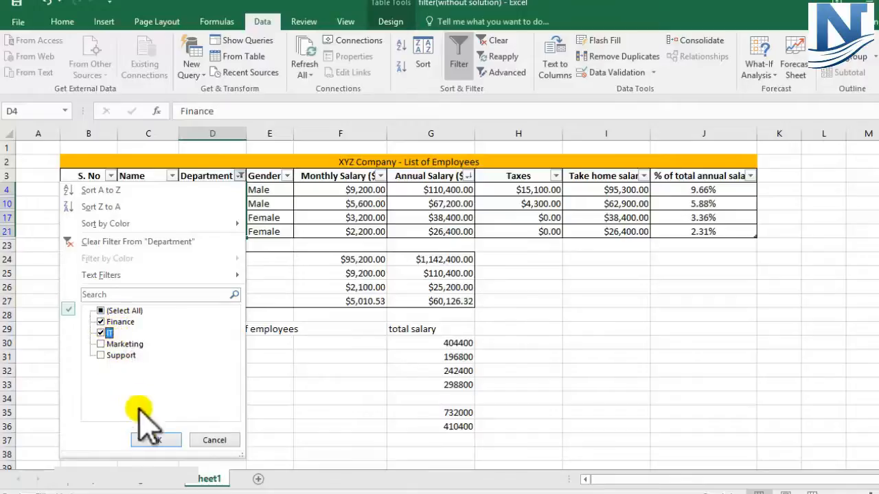
pyautogui.click(156, 441)
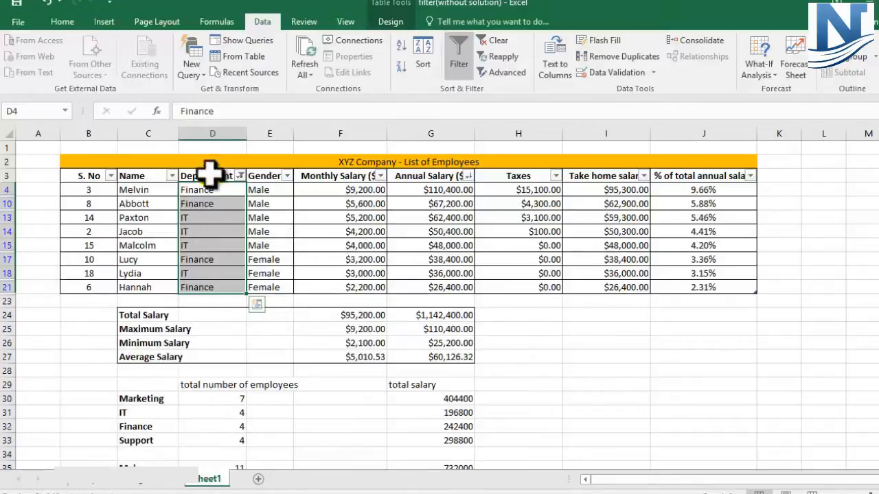
# Remove IT from the Department filter so only Finance employees remain
pyautogui.moveTo(206, 185); pyautogui.dragTo(206, 289)
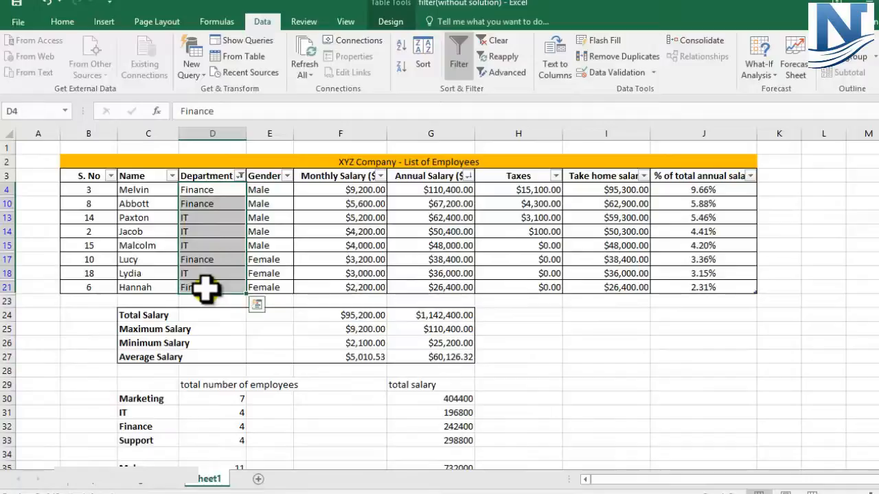
pyautogui.click(239, 176)
pyautogui.click(105, 333)
pyautogui.click(155, 438)
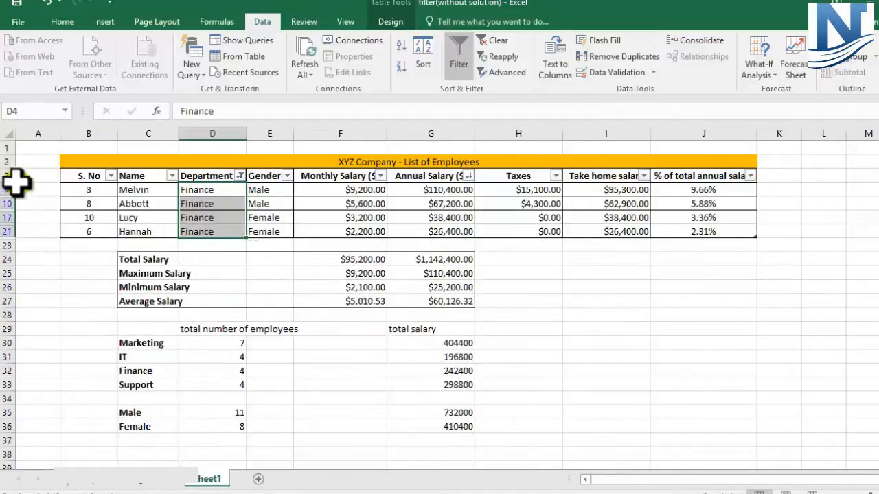
pyautogui.moveTo(13, 194); pyautogui.dragTo(9, 231)
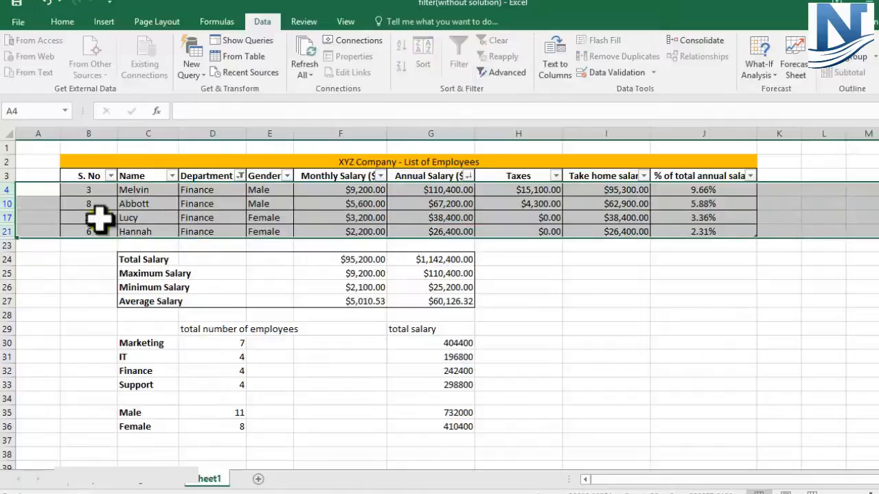
pyautogui.click(213, 133)
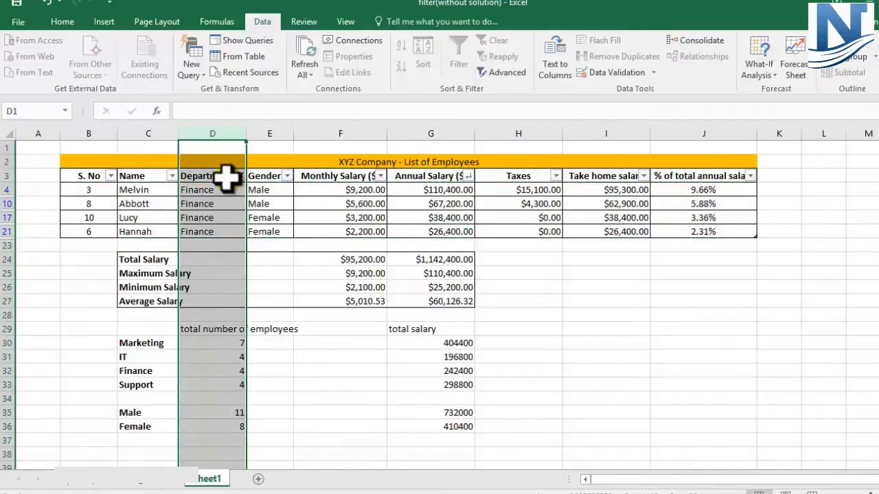
# Filter the Gender column to show only female employees
pyautogui.click(271, 132)
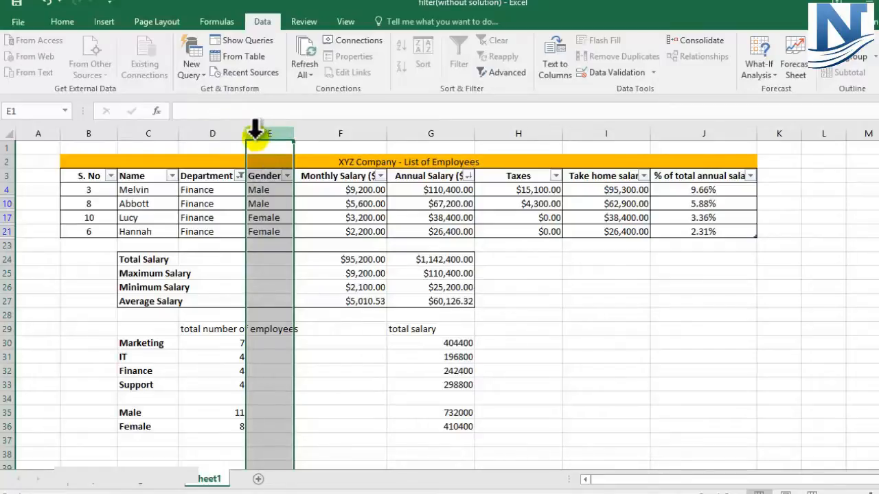
pyautogui.click(226, 130)
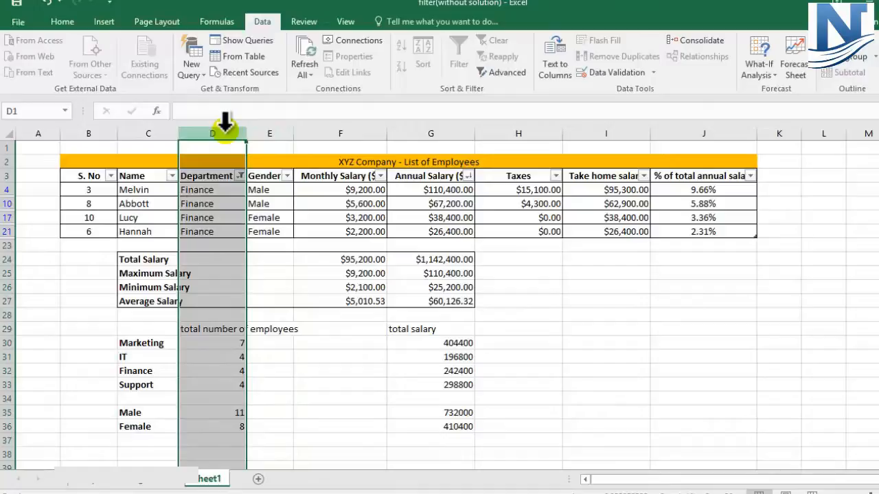
pyautogui.click(271, 131)
pyautogui.click(273, 132)
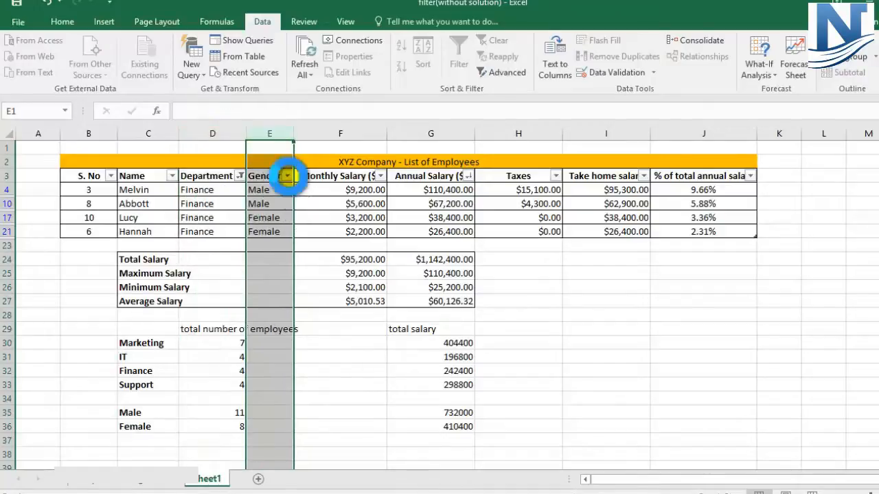
pyautogui.click(287, 176)
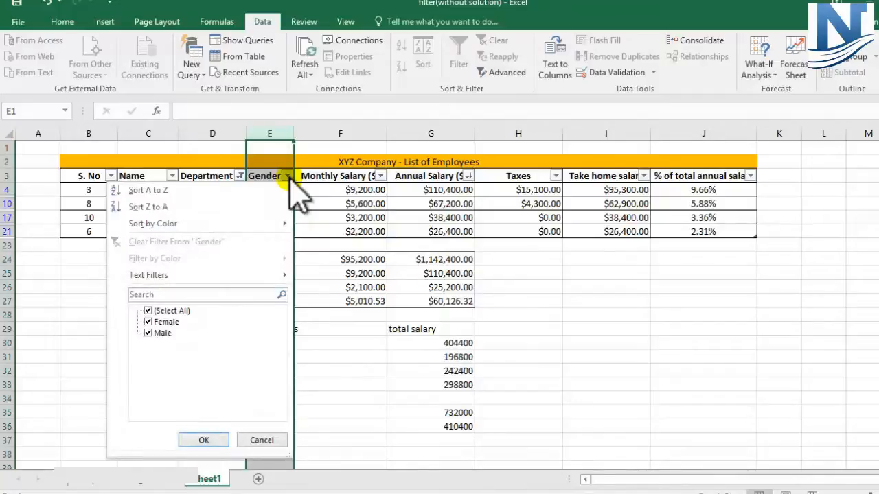
pyautogui.click(164, 334)
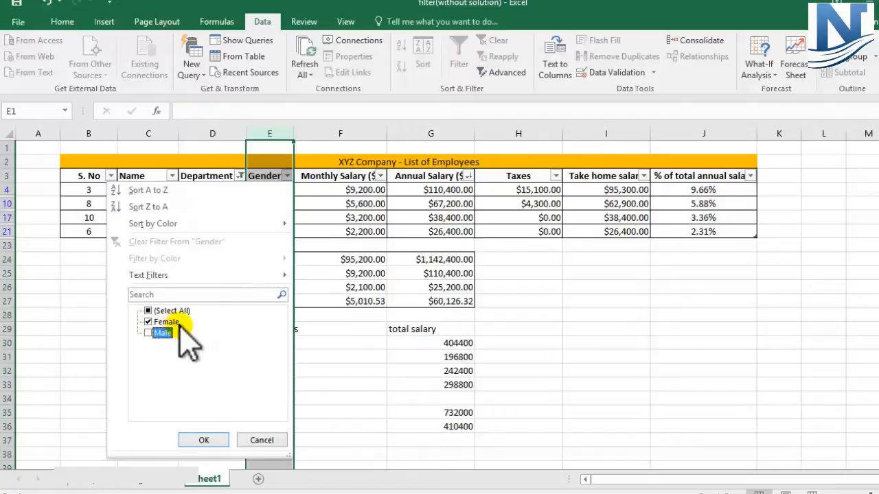
pyautogui.click(204, 440)
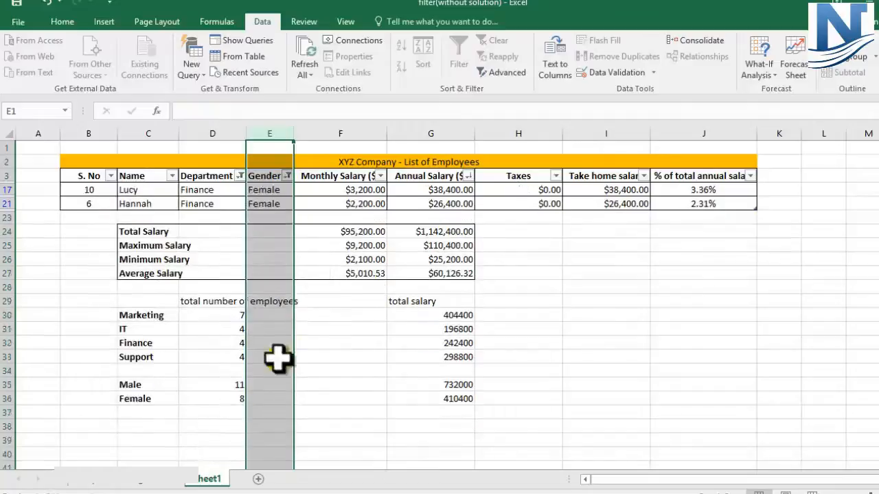
# Add Male back to the Gender filter so both genders are shown
pyautogui.click(318, 272)
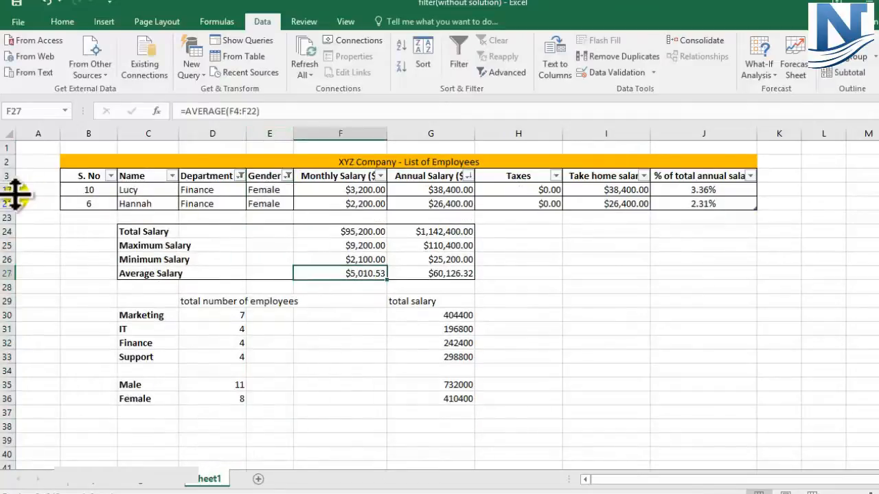
pyautogui.moveTo(9, 192); pyautogui.dragTo(7, 203)
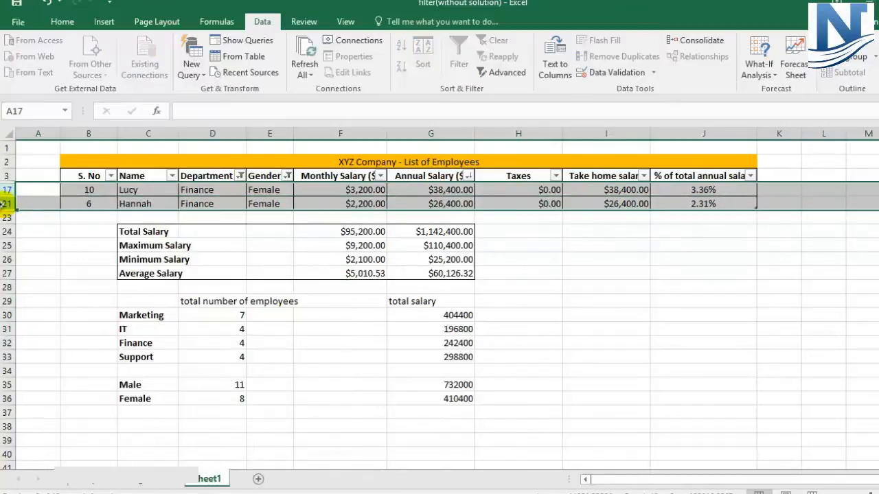
pyautogui.click(287, 176)
pyautogui.click(148, 333)
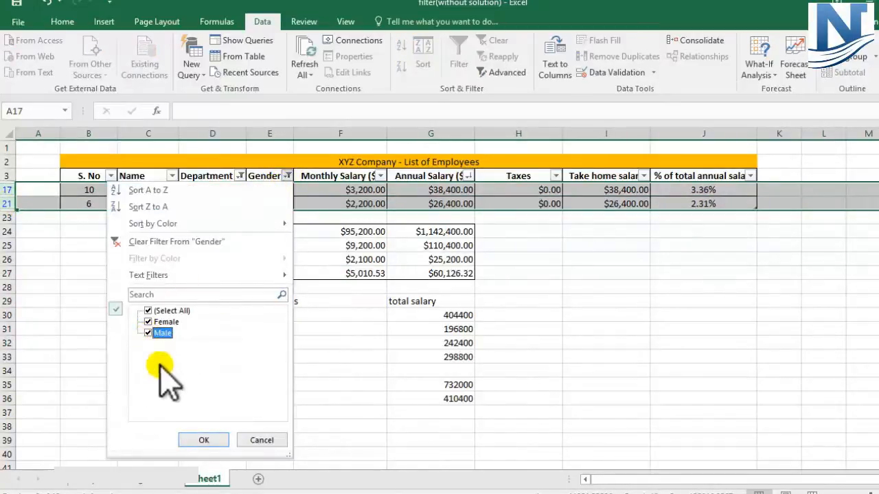
pyautogui.click(203, 440)
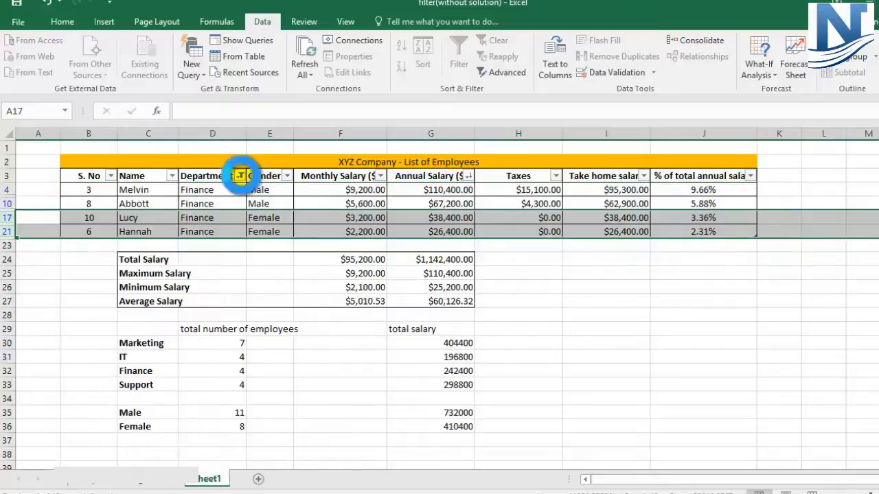
# Reselect all departments in the Department filter to show every employee again
pyautogui.click(239, 176)
pyautogui.click(103, 311)
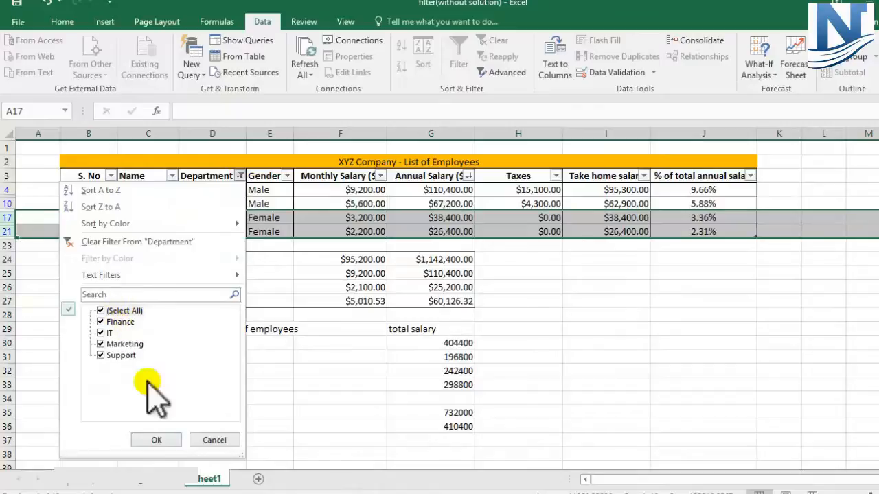
pyautogui.click(156, 440)
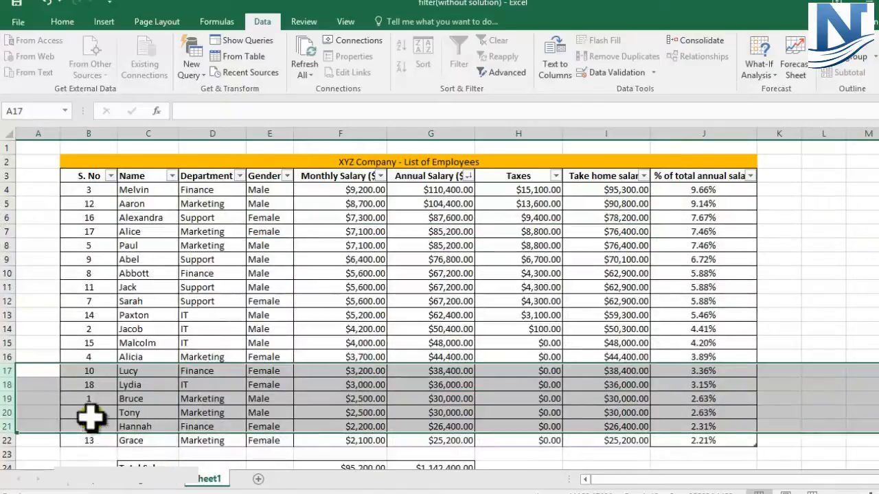
pyautogui.click(81, 440)
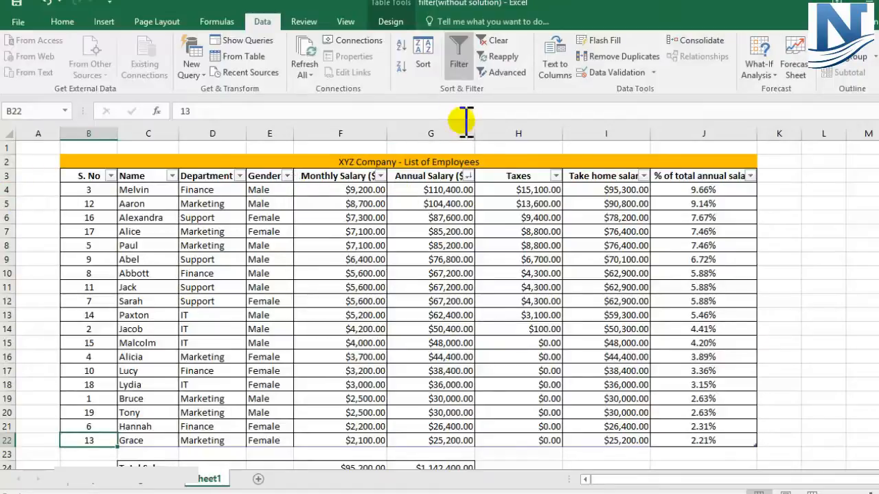
# Widen the Annual Salary column so its header fits
pyautogui.click(444, 132)
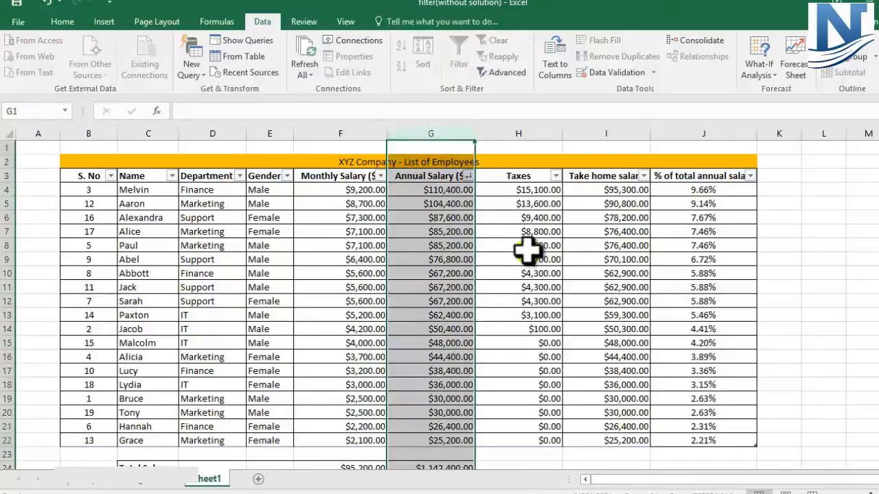
pyautogui.click(523, 258)
pyautogui.moveTo(475, 133); pyautogui.dragTo(492, 133)
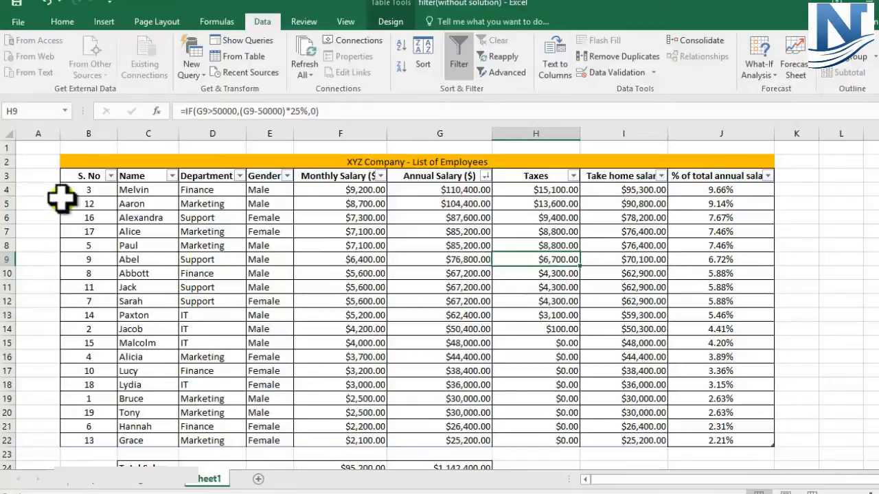
# Apply a Top 10 number filter to the Annual Salary column
pyautogui.click(486, 177)
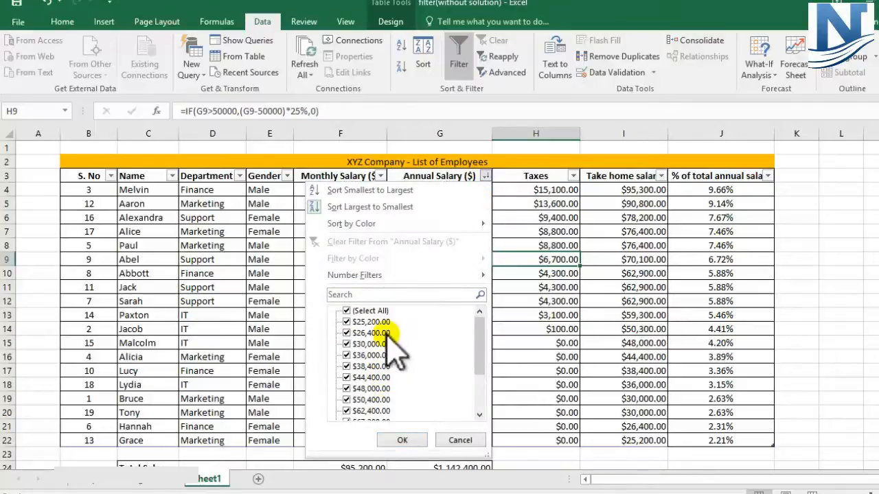
pyautogui.click(369, 278)
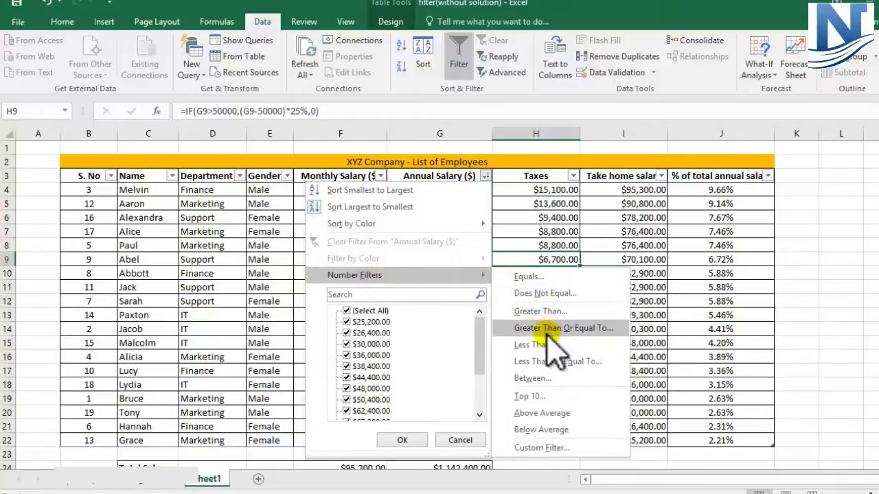
pyautogui.click(544, 414)
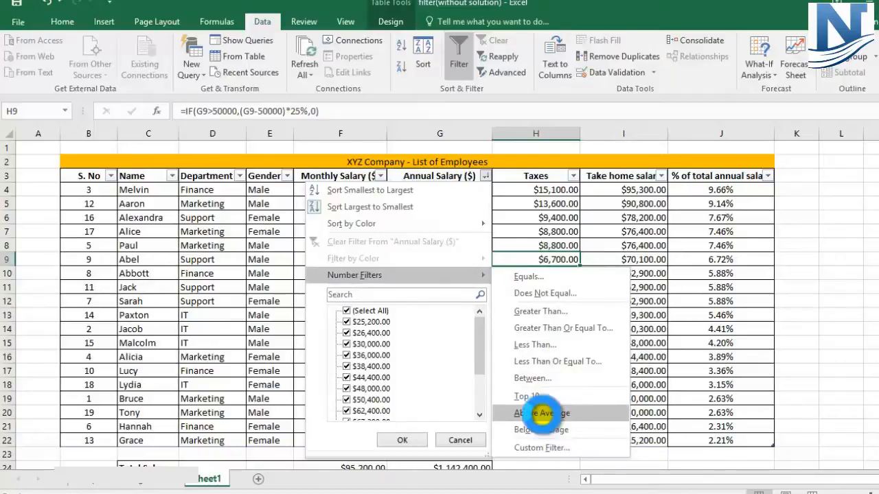
pyautogui.click(581, 399)
pyautogui.moveTo(458, 199); pyautogui.dragTo(459, 312)
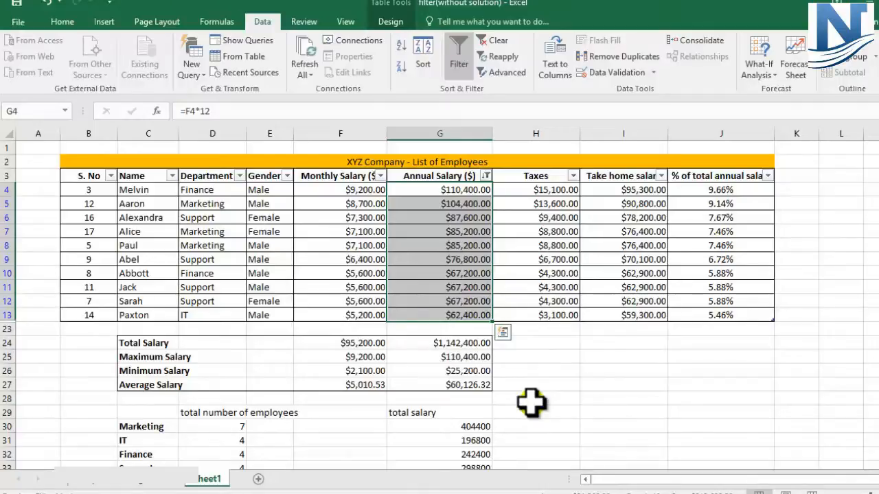
# Reopen the Top 10 number filter on Annual Salary and confirm its settings
pyautogui.click(486, 175)
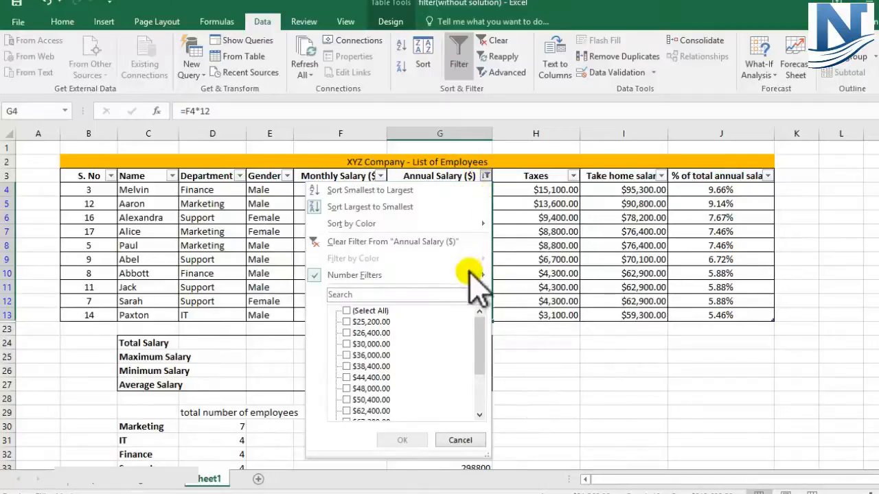
pyautogui.moveTo(486, 275)
pyautogui.click(540, 399)
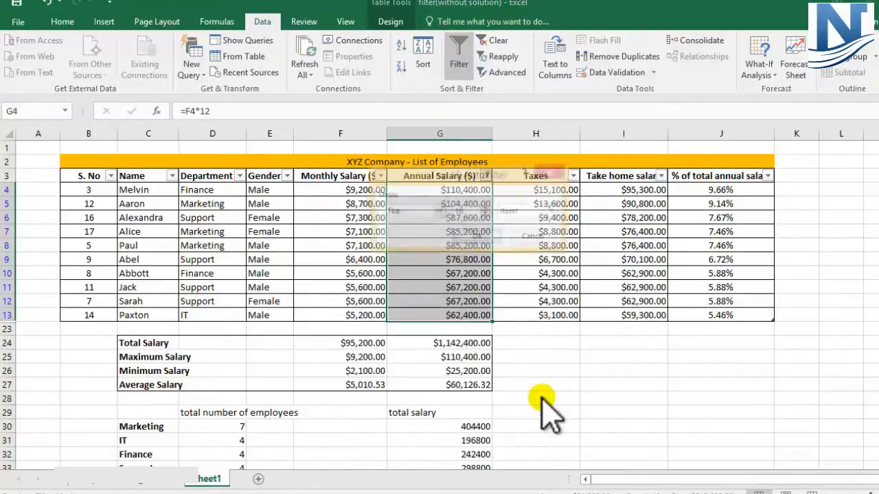
pyautogui.press('Return')
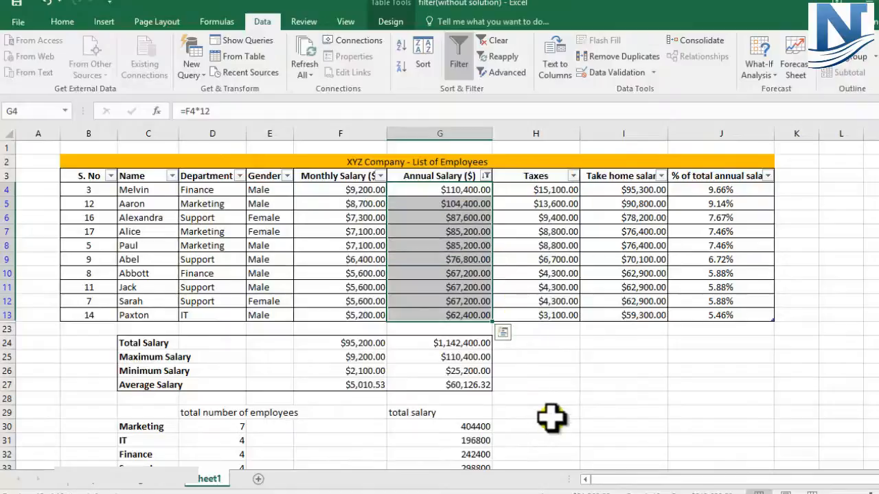
# Apply a Greater Than number filter on Annual Salary showing rows greater than 100000
pyautogui.click(485, 176)
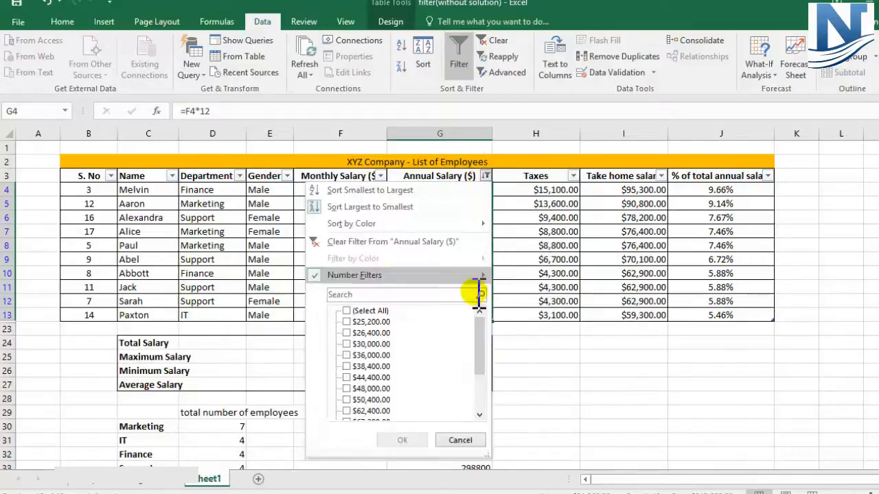
pyautogui.moveTo(386, 274)
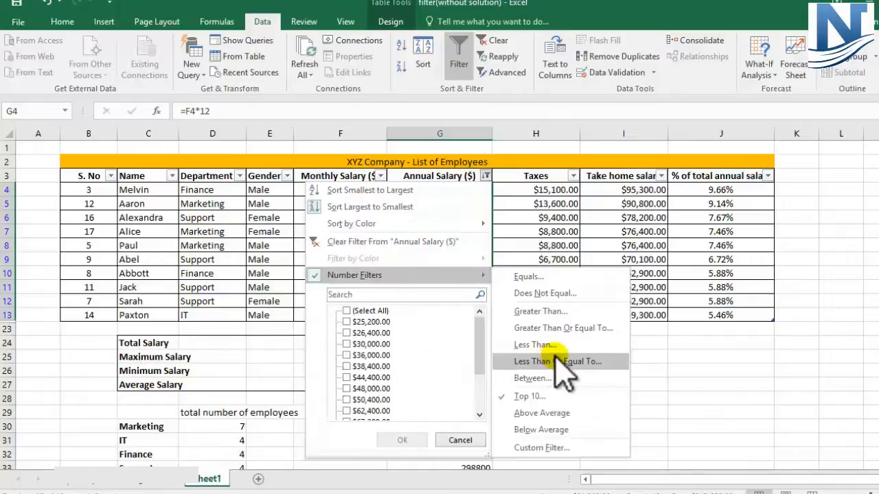
pyautogui.click(539, 311)
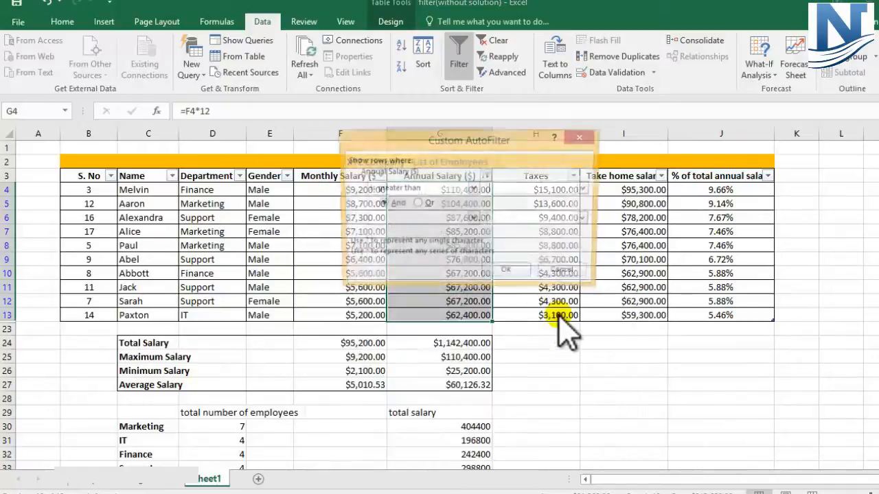
pyautogui.moveTo(502, 142); pyautogui.dragTo(256, 221)
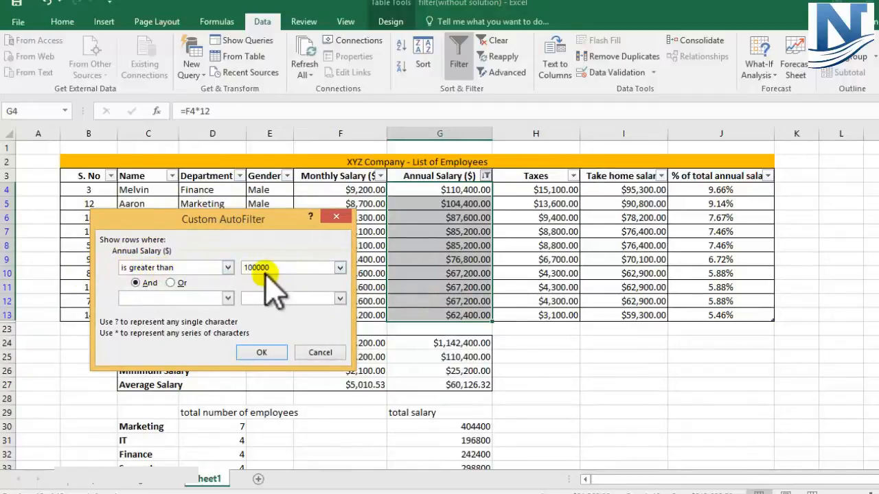
pyautogui.click(228, 268)
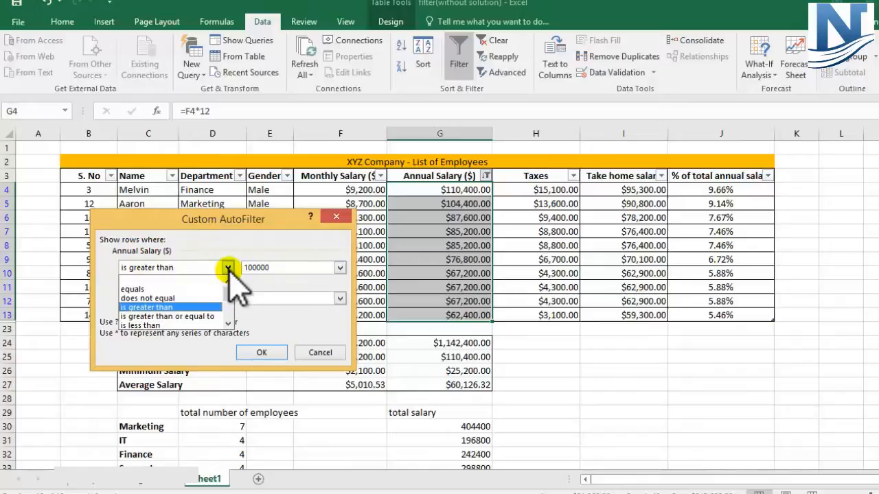
pyautogui.click(146, 308)
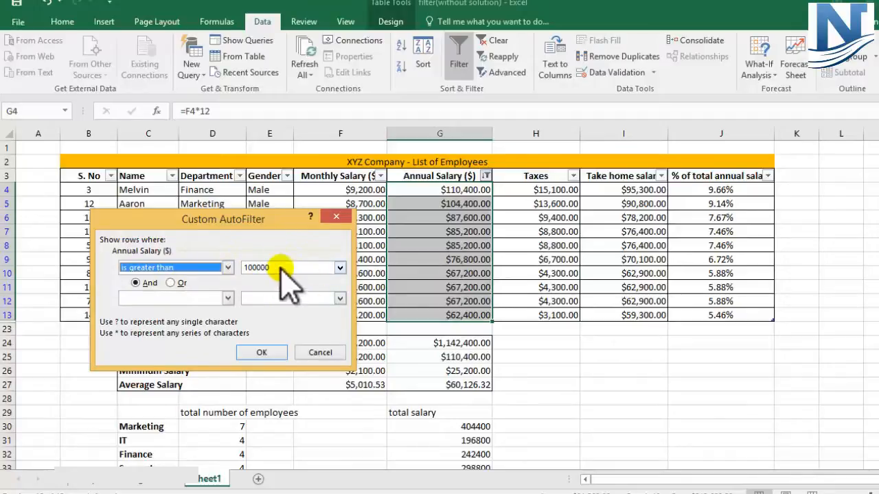
pyautogui.click(261, 353)
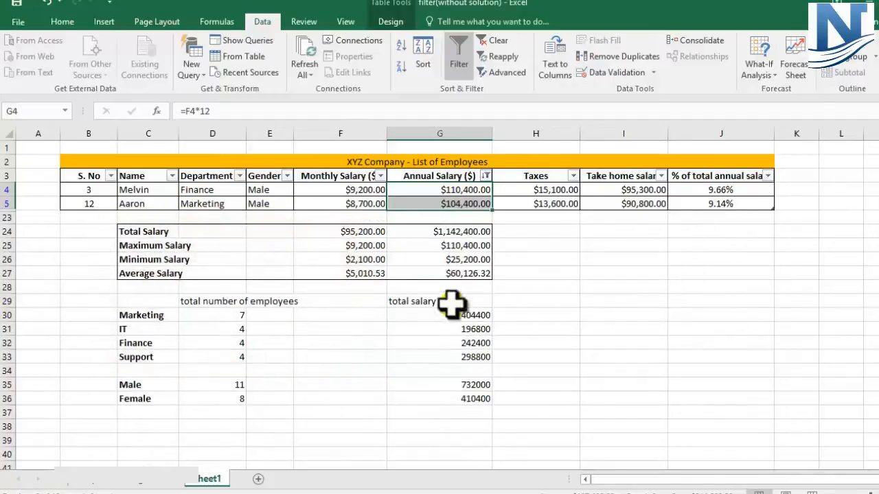
# Undo the greater-than 100000 filter on the Annual Salary column
pyautogui.moveTo(8, 189); pyautogui.dragTo(5, 204)
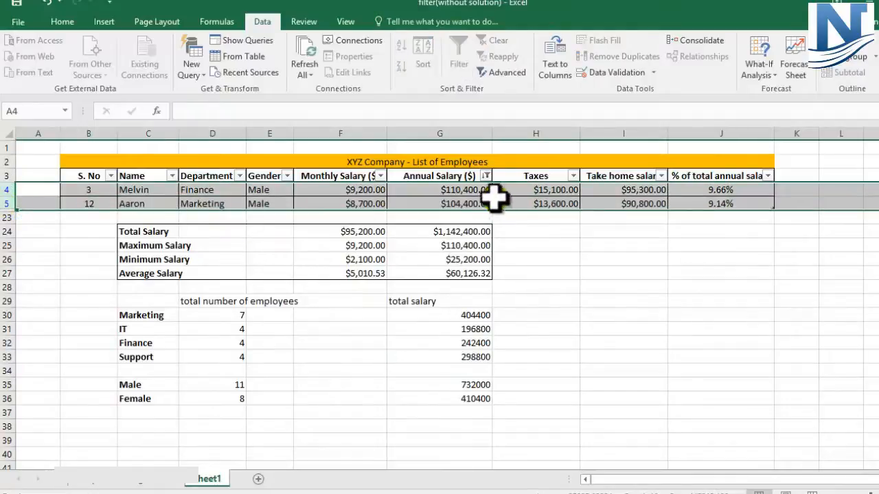
pyautogui.click(486, 176)
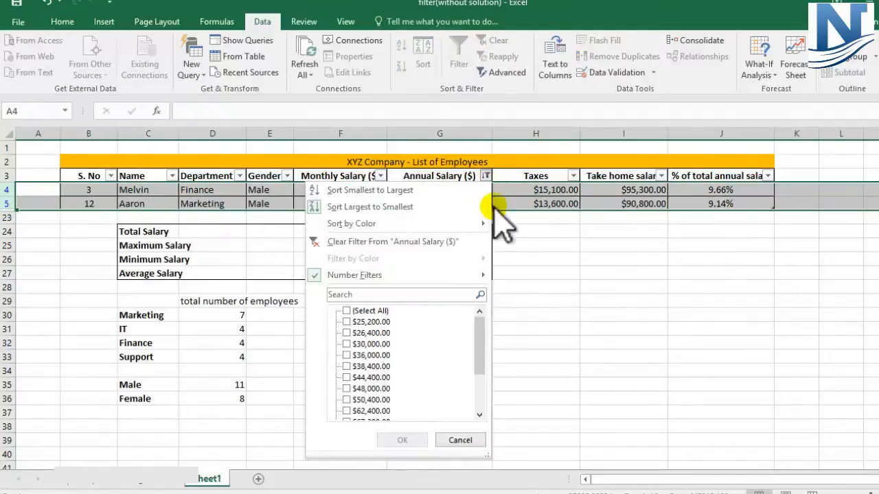
pyautogui.moveTo(452, 274)
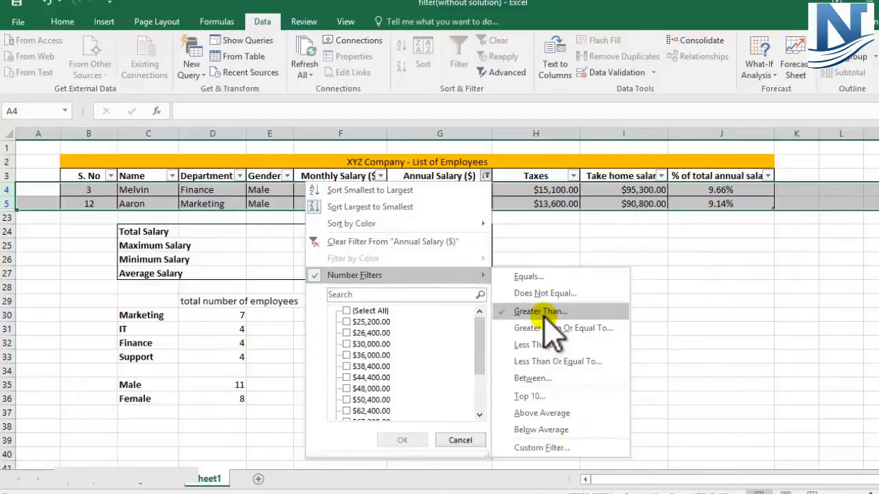
pyautogui.click(588, 254)
pyautogui.click(526, 245)
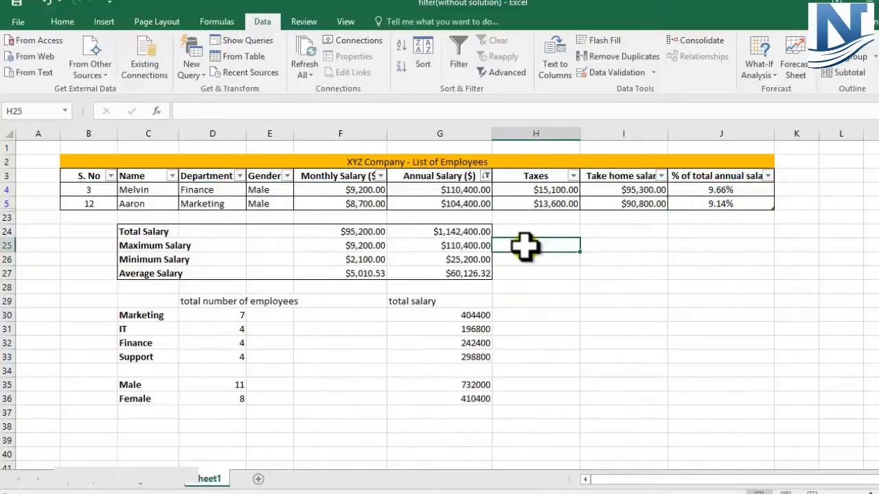
pyautogui.hotkey('ctrl', 'z')
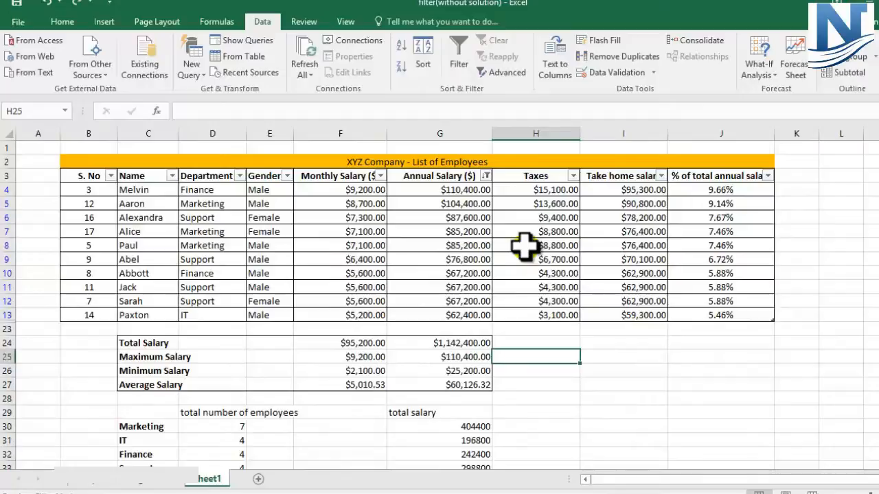
pyautogui.click(624, 353)
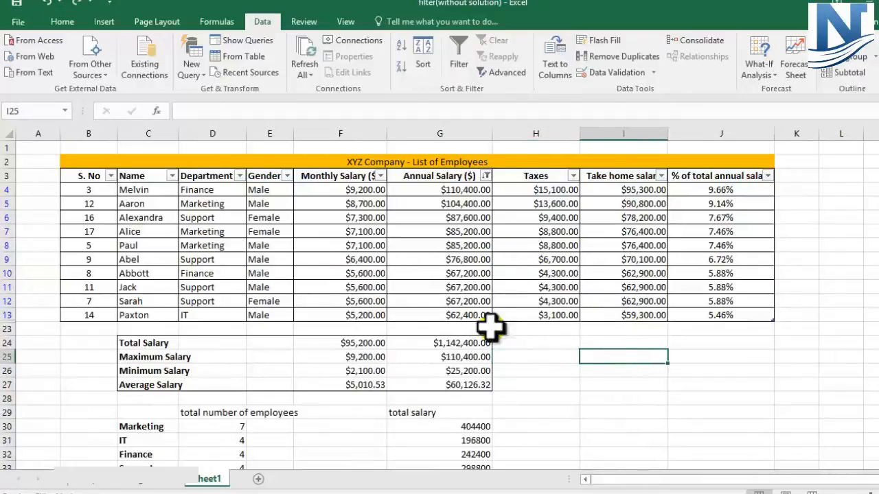